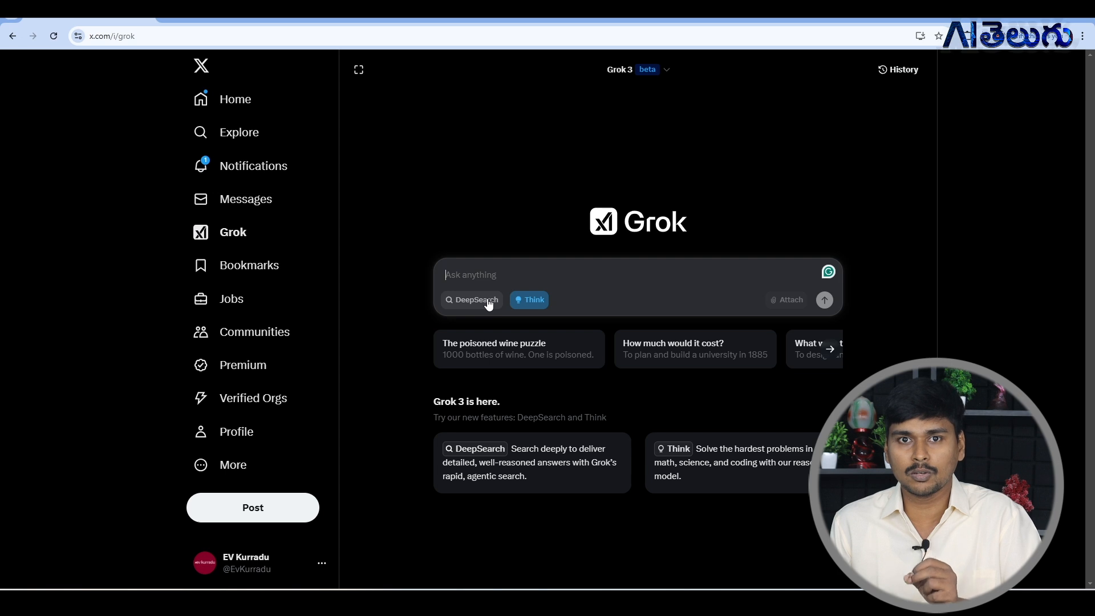
Submit the prompt "I need market study of Electric Scooters in India" with DeepSearch enabled
{"action": "left_click", "coordinate": [487, 302]}
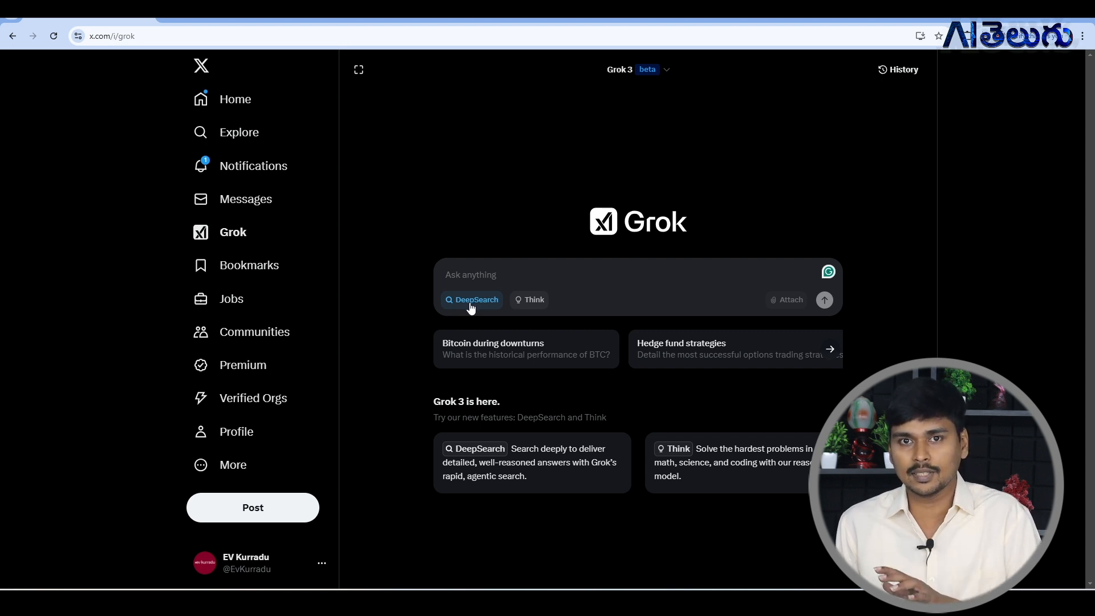
{"action": "left_click", "coordinate": [471, 302]}
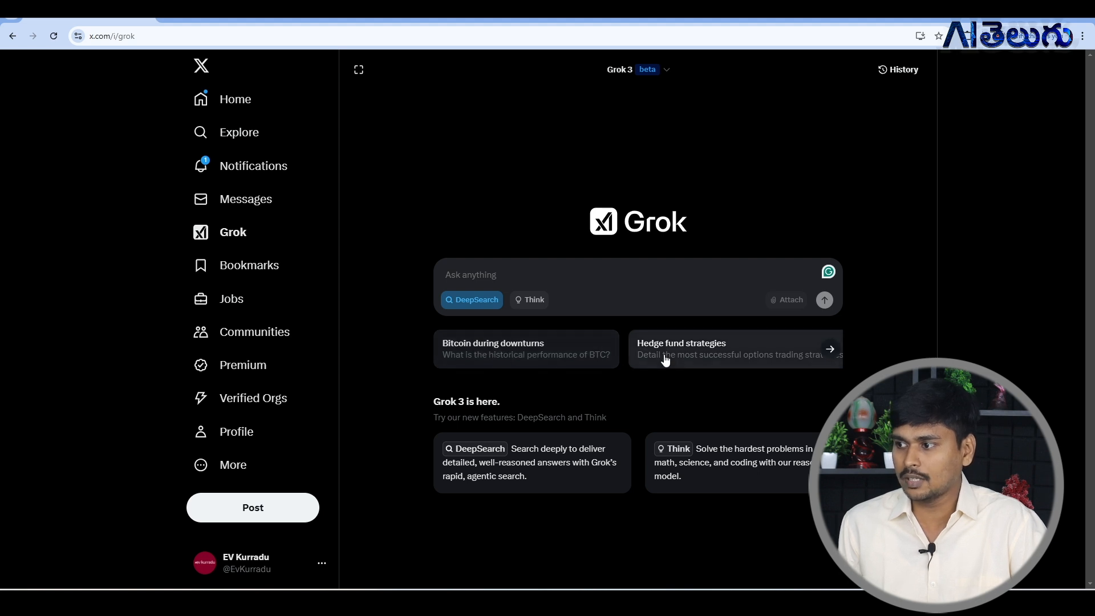
{"action": "left_click", "coordinate": [831, 350]}
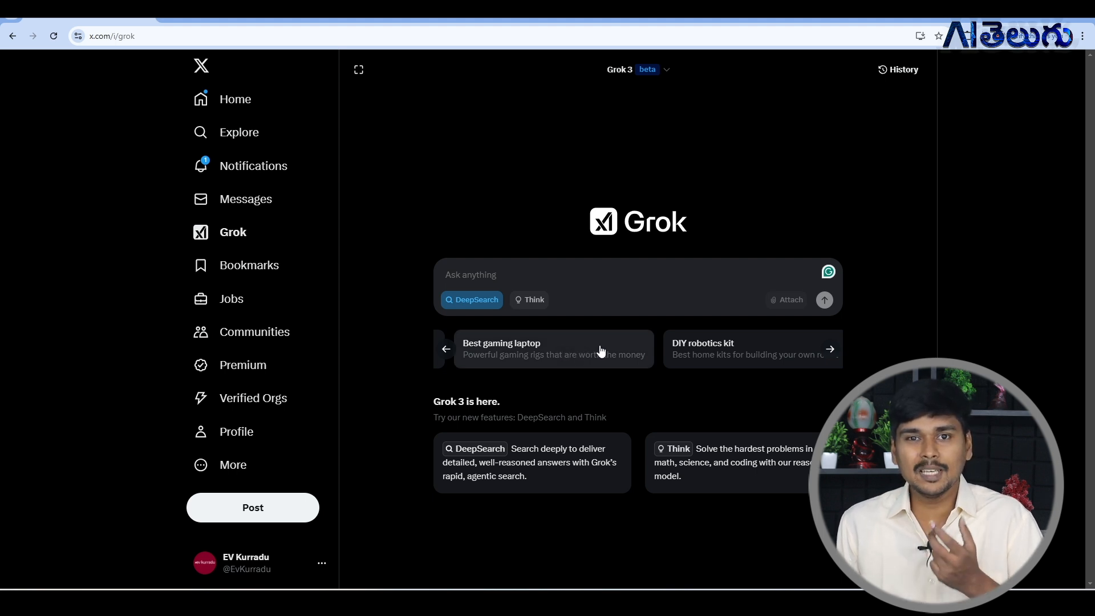
{"action": "left_click", "coordinate": [627, 273]}
{"action": "type", "text": "I need market study of Electric Scooters in India"}
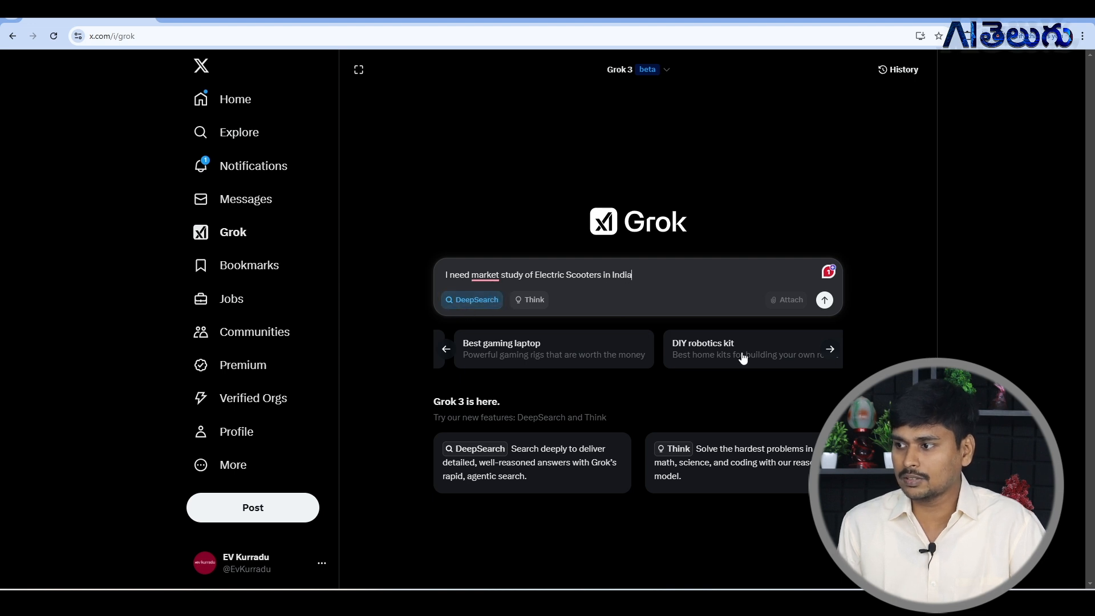
{"action": "left_click", "coordinate": [469, 301]}
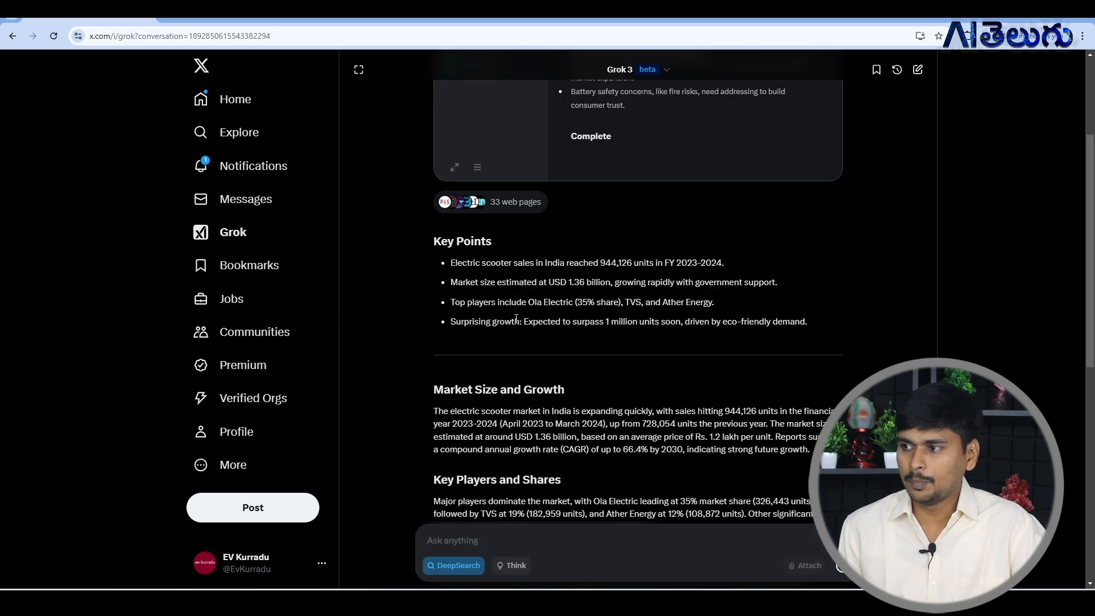
Read through the electric scooter market report, from the research summary and key points to the buying factors, future projections and citations
{"action": "scroll", "coordinate": [498, 274], "scroll_direction": "down", "scroll_amount": 9}
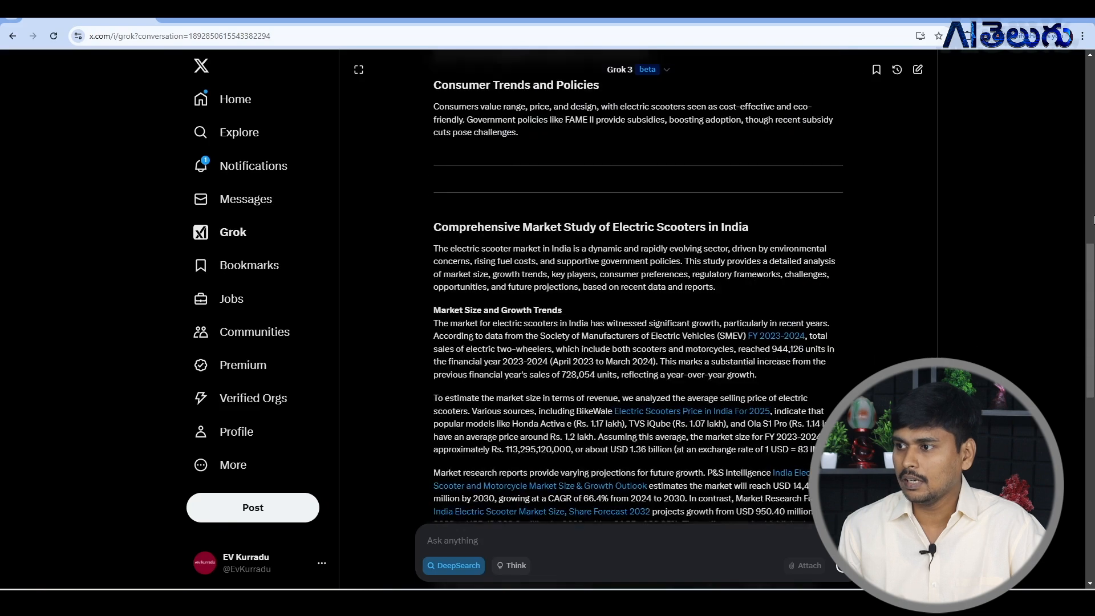
{"action": "left_click_drag", "start_coordinate": [1091, 274], "coordinate": [1090, 89]}
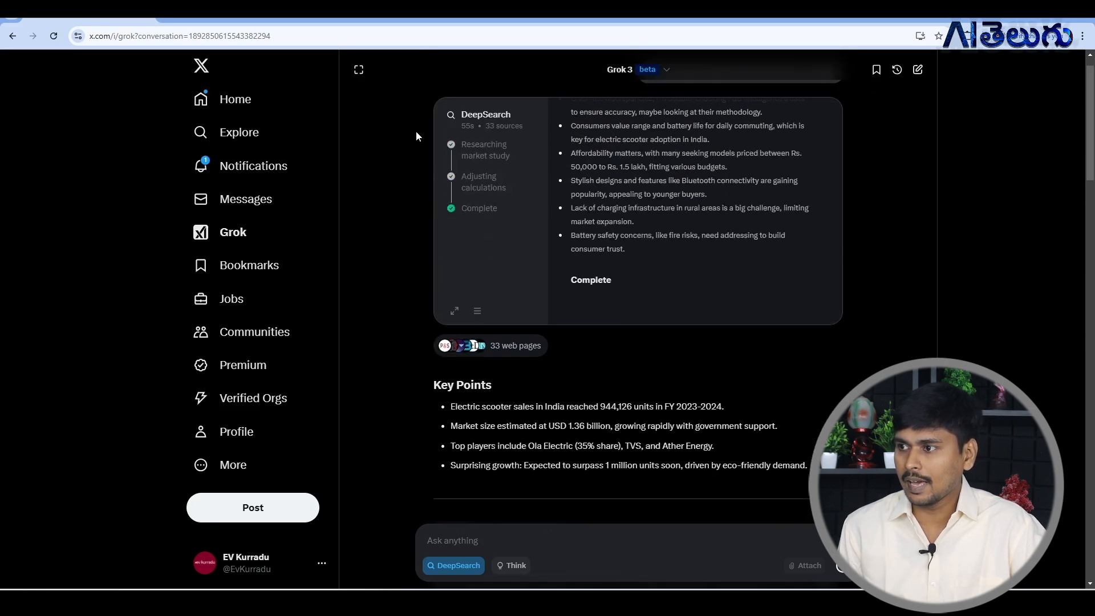
{"action": "left_click_drag", "start_coordinate": [1092, 146], "coordinate": [1093, 406]}
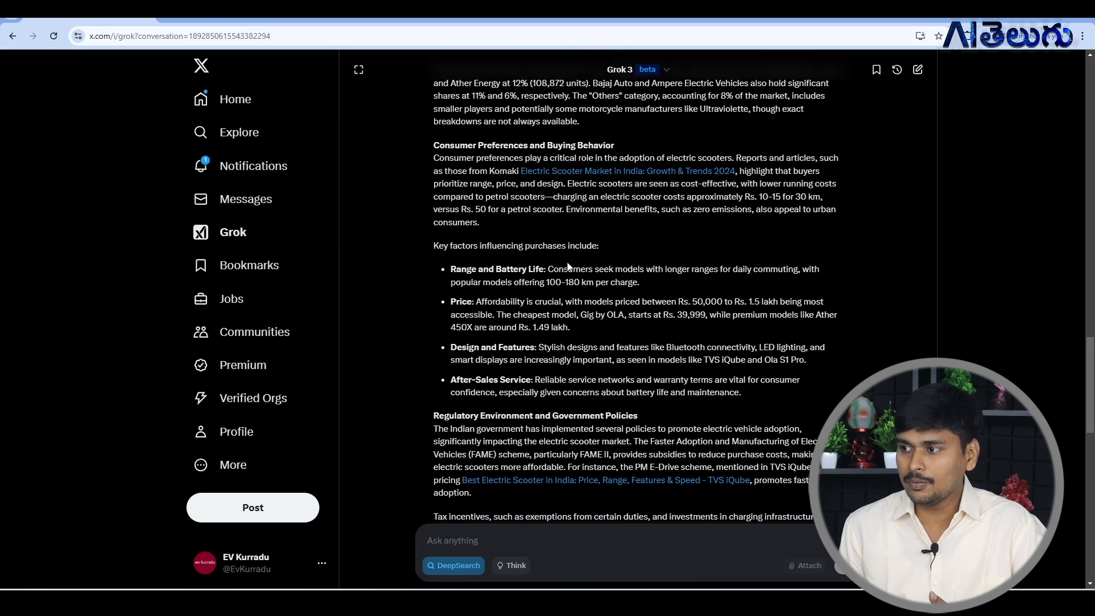
{"action": "triple_click", "coordinate": [540, 268]}
{"action": "left_click", "coordinate": [601, 286]}
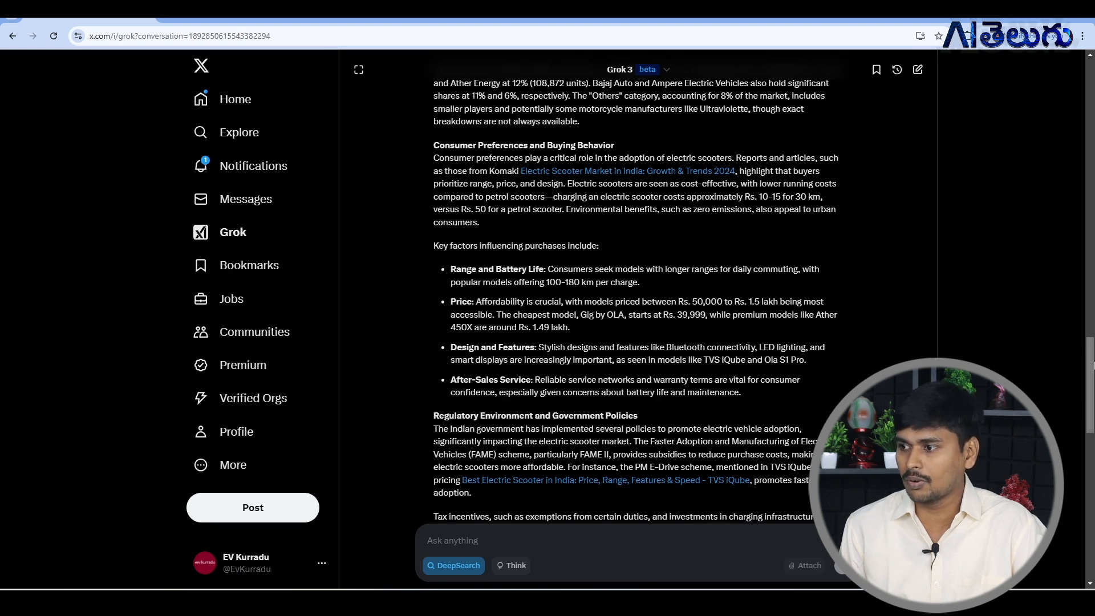
{"action": "left_click_drag", "start_coordinate": [1093, 365], "coordinate": [1093, 509]}
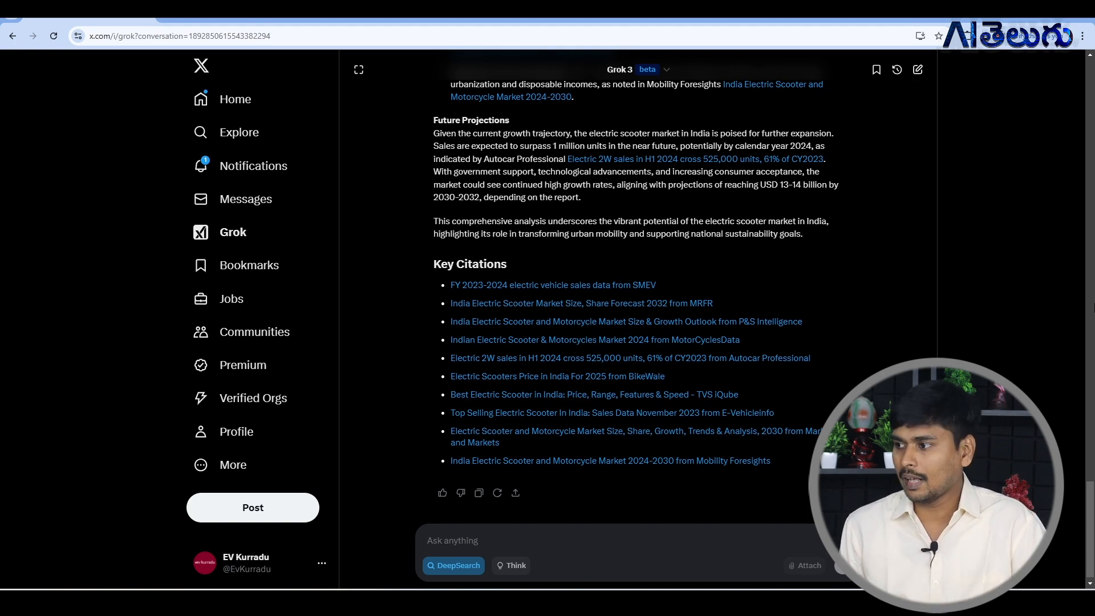
{"action": "scroll", "coordinate": [1090, 430], "scroll_direction": "up", "scroll_amount": 15}
{"action": "scroll", "coordinate": [1091, 431], "scroll_direction": "down", "scroll_amount": 15}
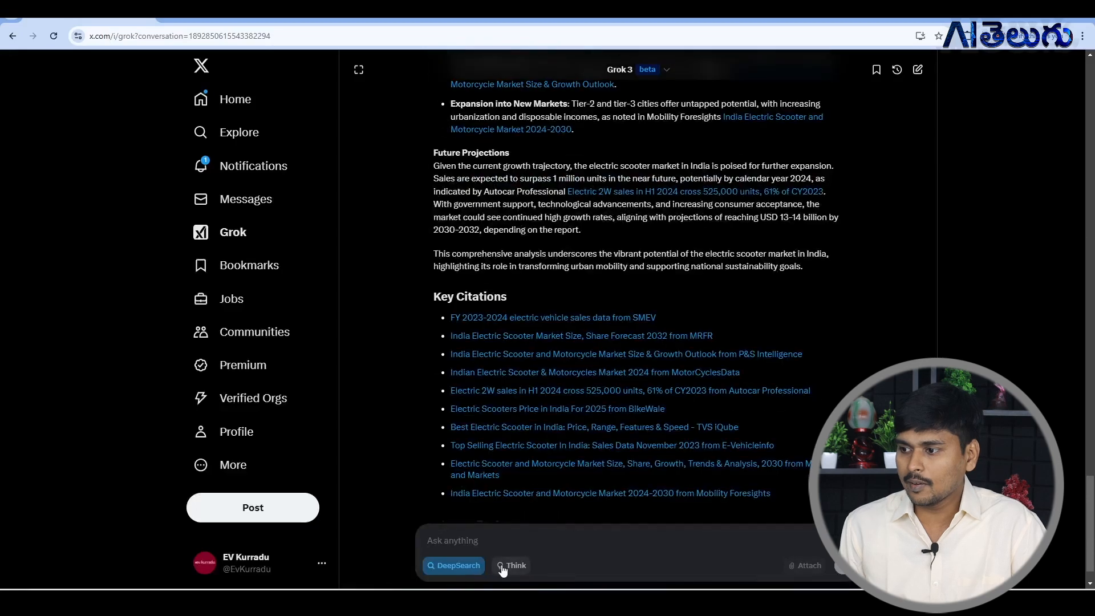
Ask "How much does it cost to build a 2BHK in Vijayawada" in Think mode and highlight the cost in the answer's final estimate
{"action": "left_click", "coordinate": [513, 568]}
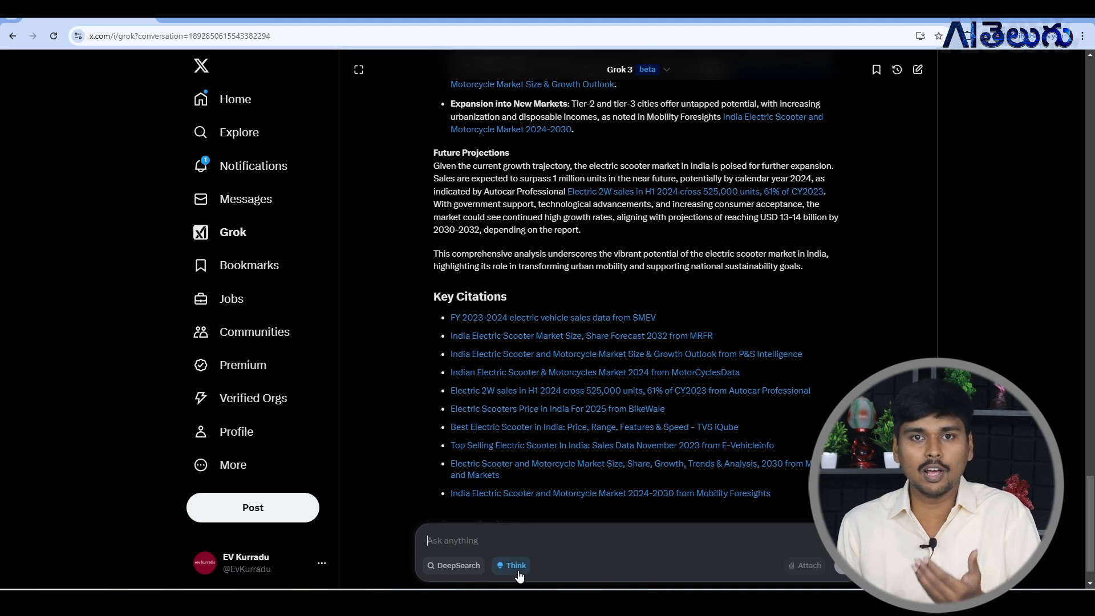
{"action": "type", "text": "How much does it cost to build a 2BHK in Vijayawada"}
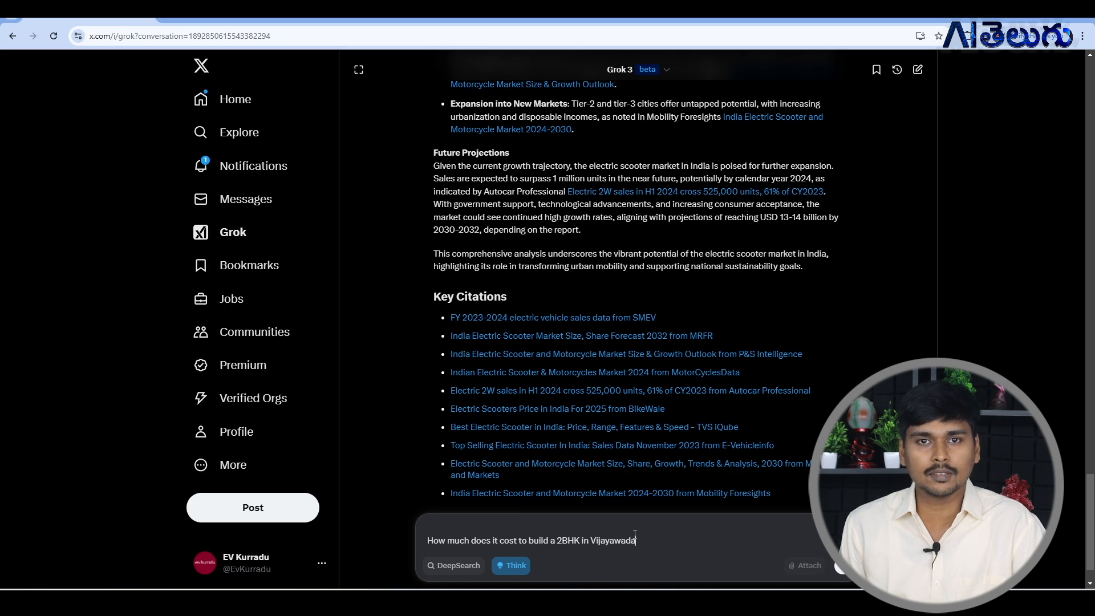
{"action": "left_click", "coordinate": [841, 566]}
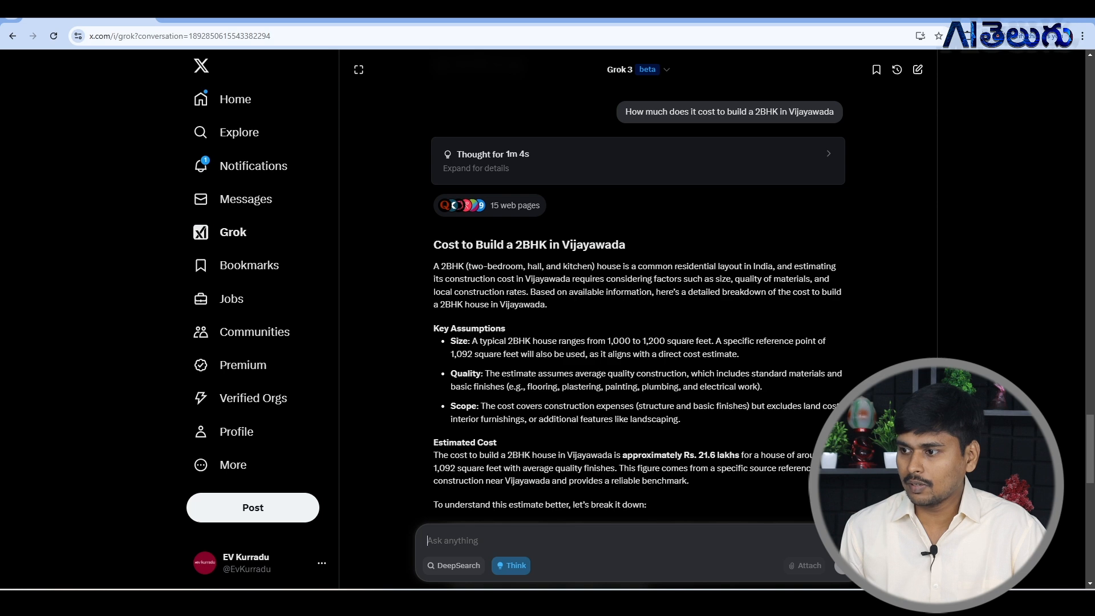
{"action": "scroll", "coordinate": [475, 293], "scroll_direction": "down", "scroll_amount": 3}
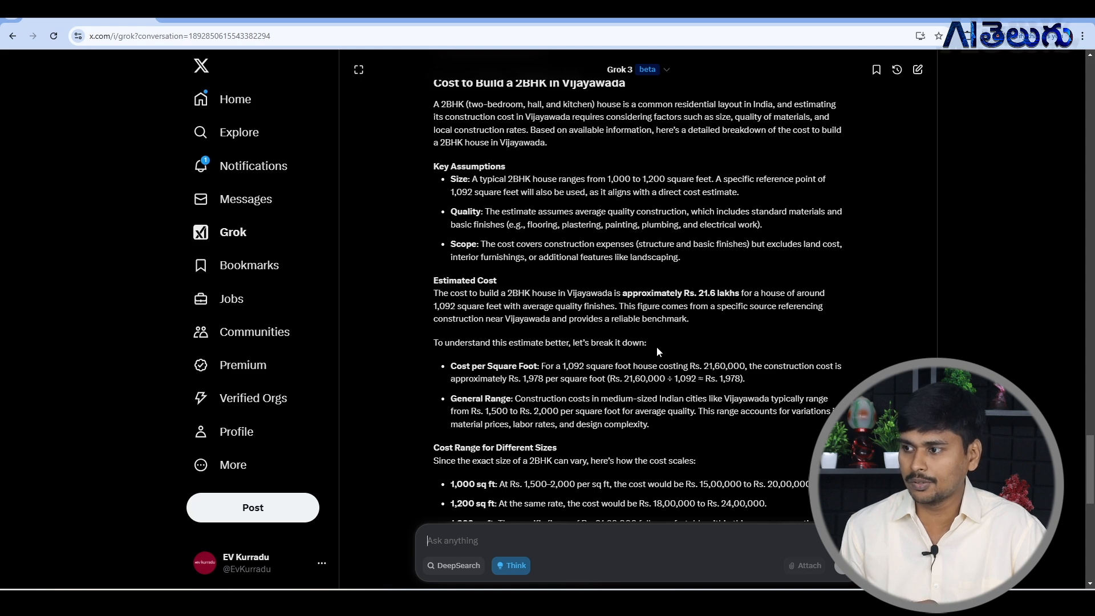
{"action": "scroll", "coordinate": [627, 331], "scroll_direction": "down", "scroll_amount": 10}
{"action": "left_click_drag", "start_coordinate": [549, 298], "coordinate": [597, 300]}
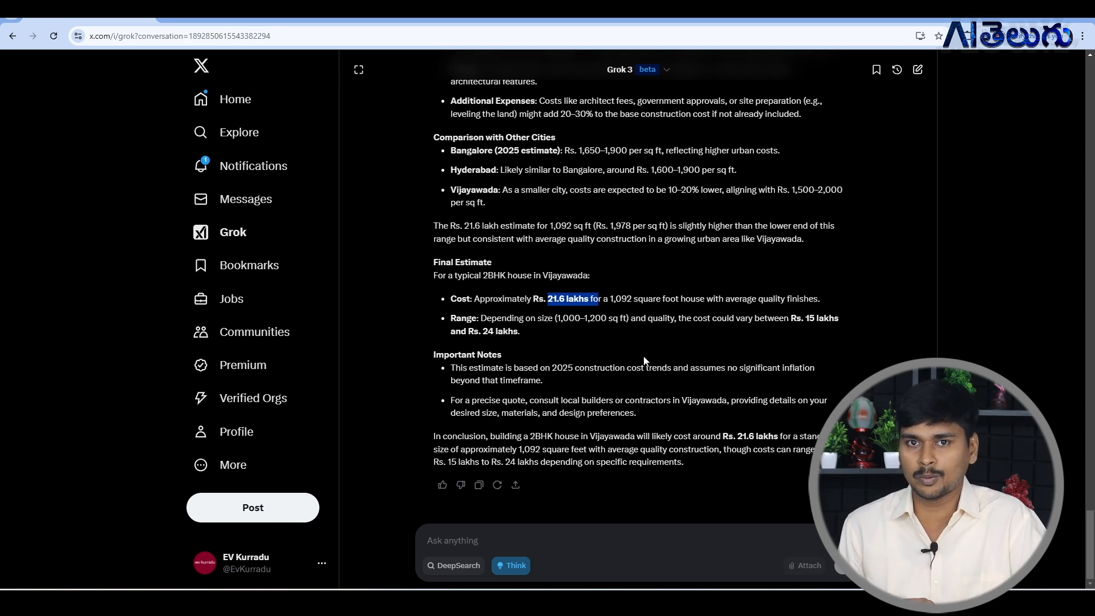
Submit the number sequence "1, 4, 9, 16, ?, 36" in Think mode and highlight the missing number in the conclusion
{"action": "left_click", "coordinate": [634, 533]}
{"action": "type", "text": "1, 4, 9, 16, ?, 36"}
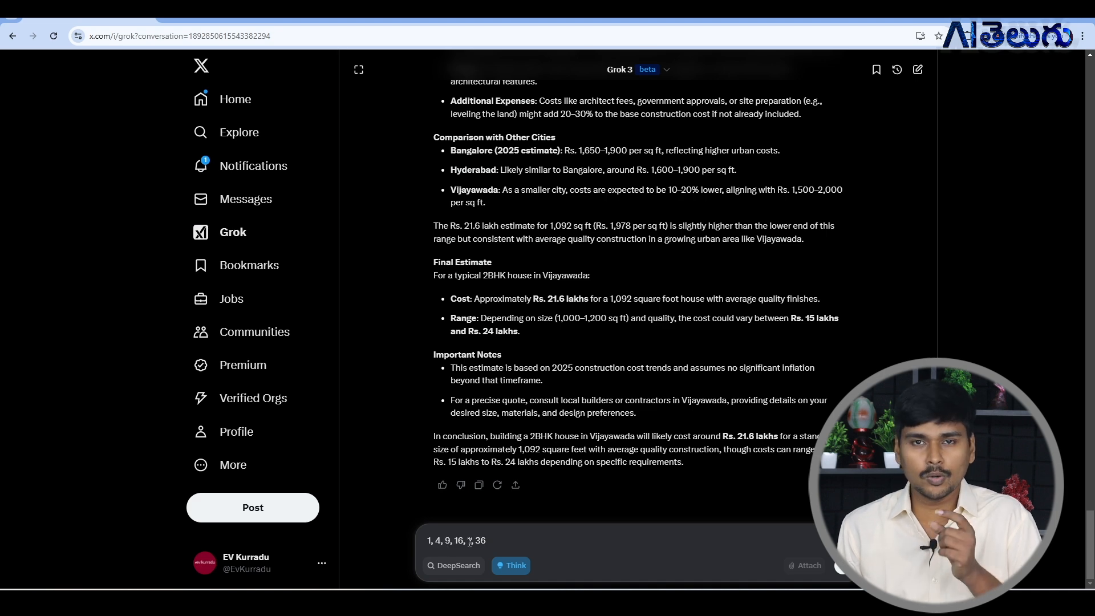
{"action": "left_click", "coordinate": [839, 567]}
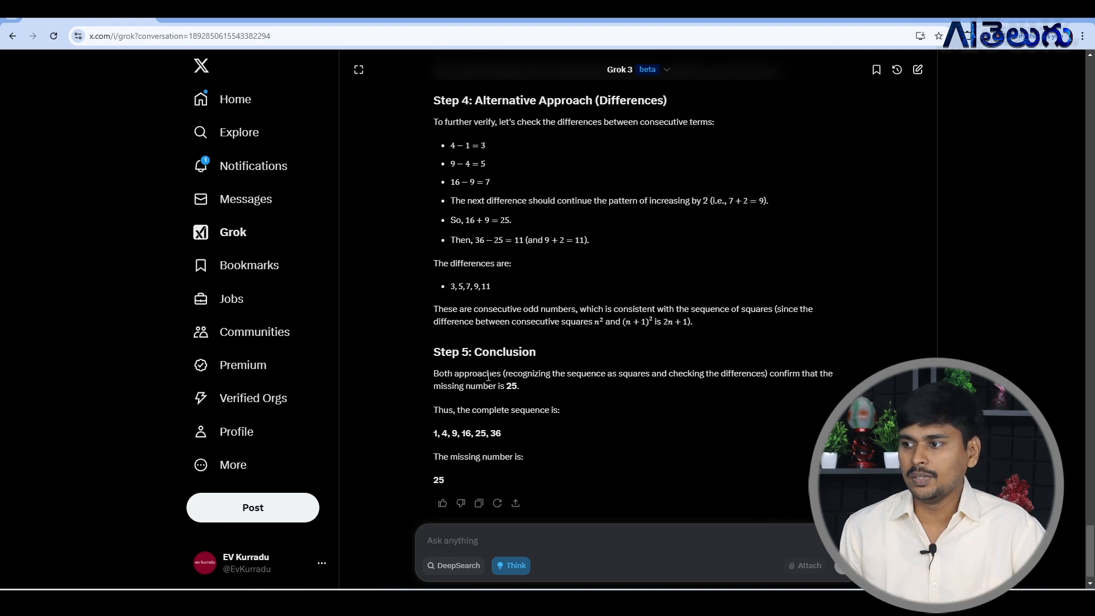
{"action": "left_click_drag", "start_coordinate": [484, 387], "coordinate": [520, 388]}
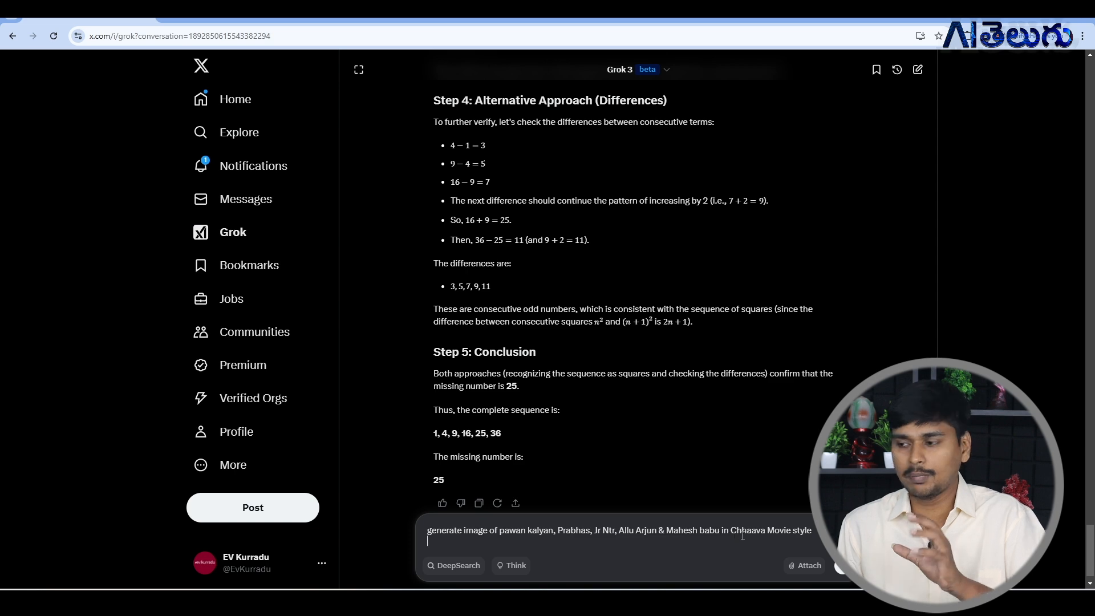
Generate an image of pawan kalyan, Prabhas, Jr Ntr, Allu Arjun & Mahesh babu in Chhaava Movie style and view the next result
{"action": "left_click", "coordinate": [838, 566]}
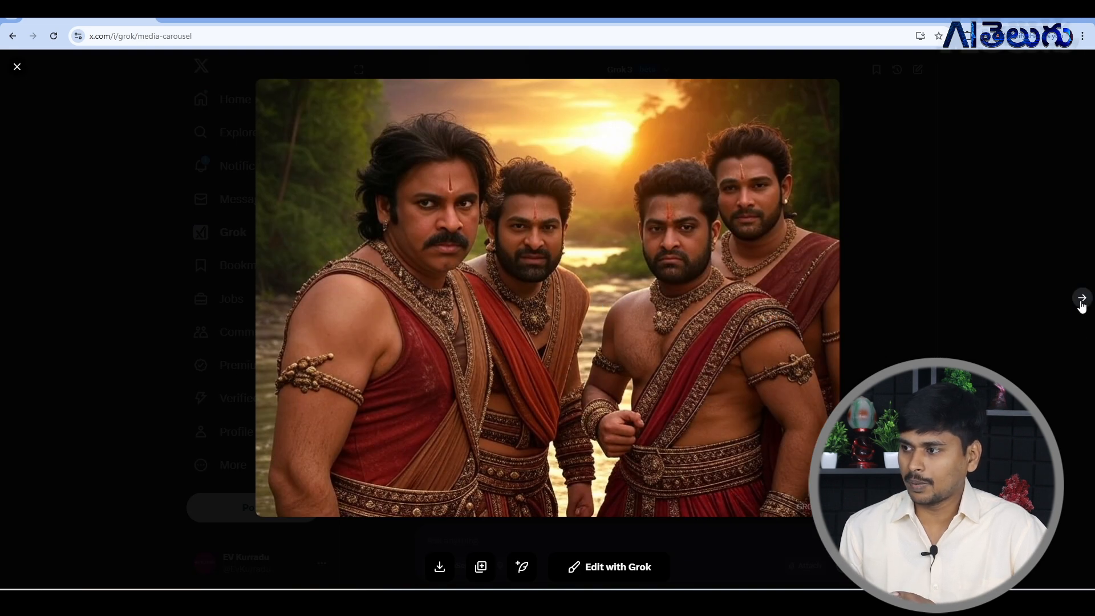
{"action": "left_click", "coordinate": [1080, 301]}
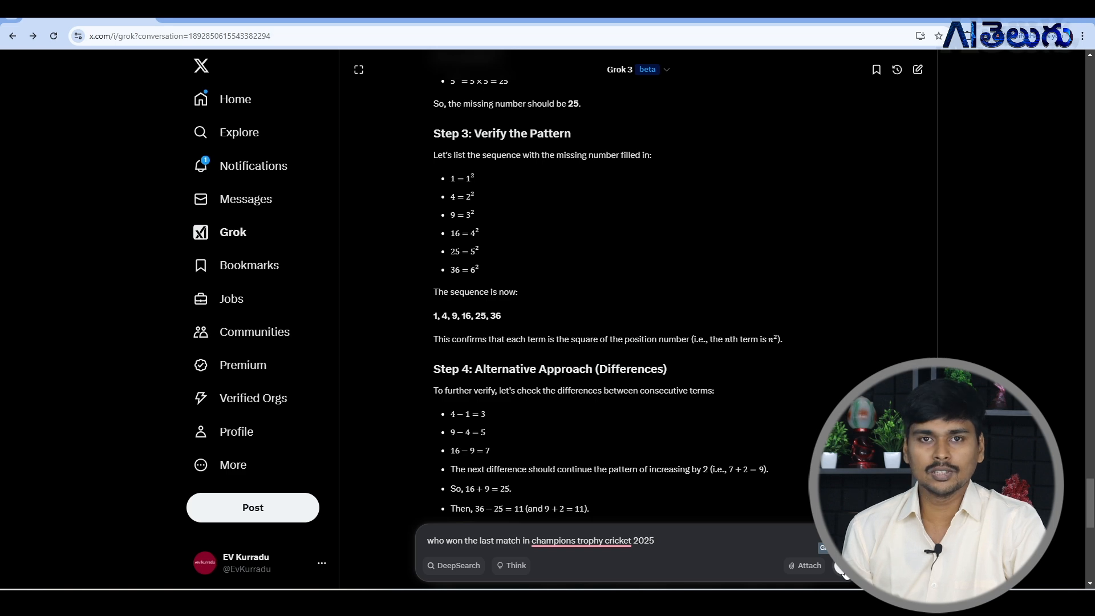
Ask "who won the last match in champions trophy cricket 2025" without DeepSearch or Think
{"action": "left_click", "coordinate": [838, 568]}
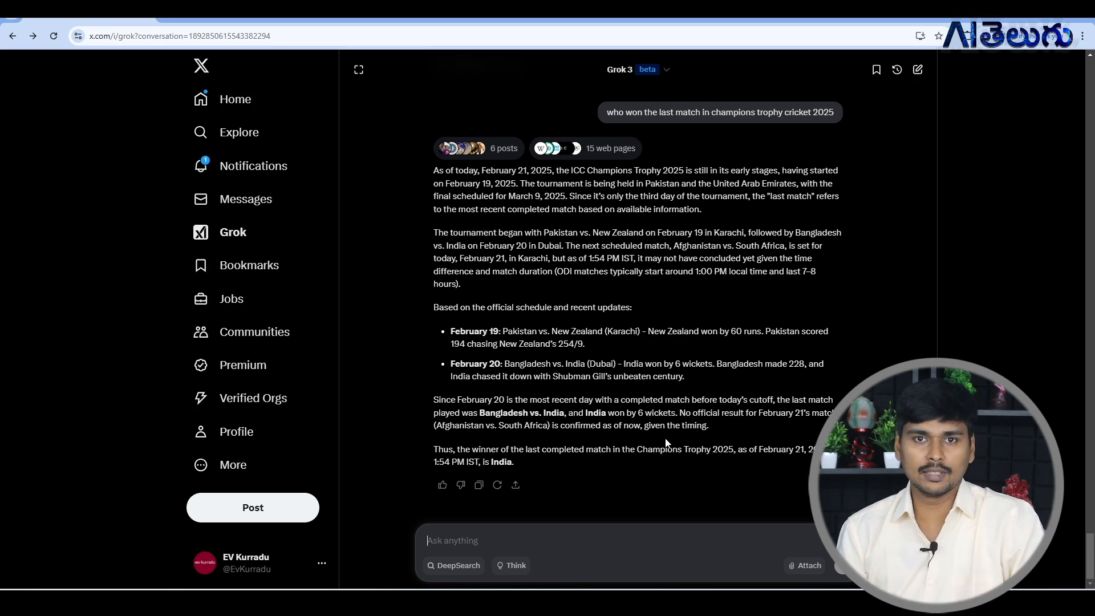
Generate an image with "generate image of elon musk and narendra modi visting tesla factory in India" and view both results enlarged
{"action": "type", "text": "generate image of elon musk and narendra modi visting tesla factory in India"}
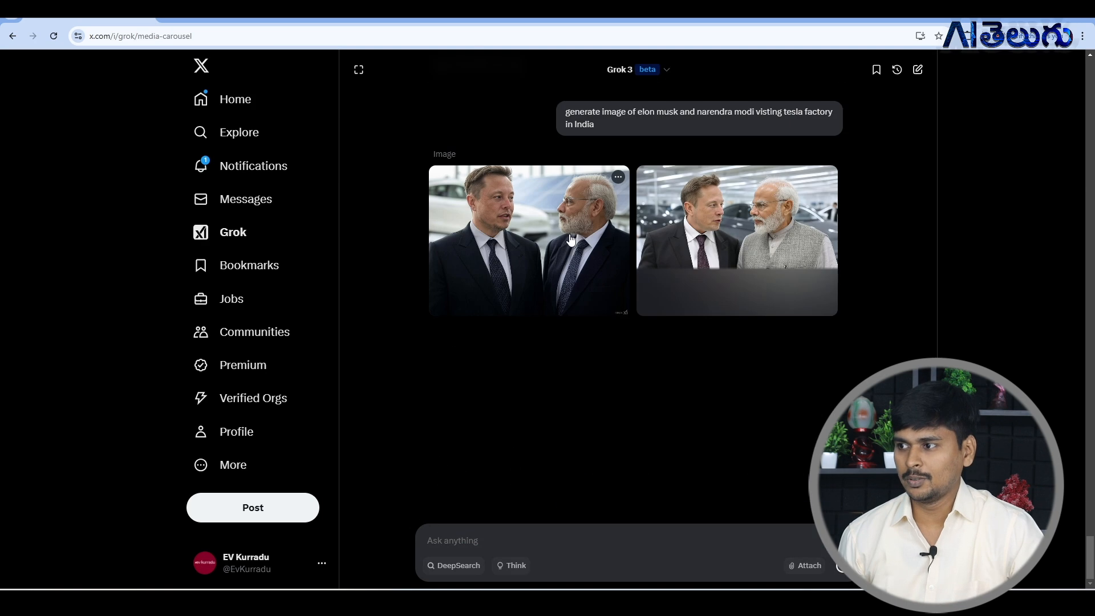
{"action": "left_click", "coordinate": [571, 239]}
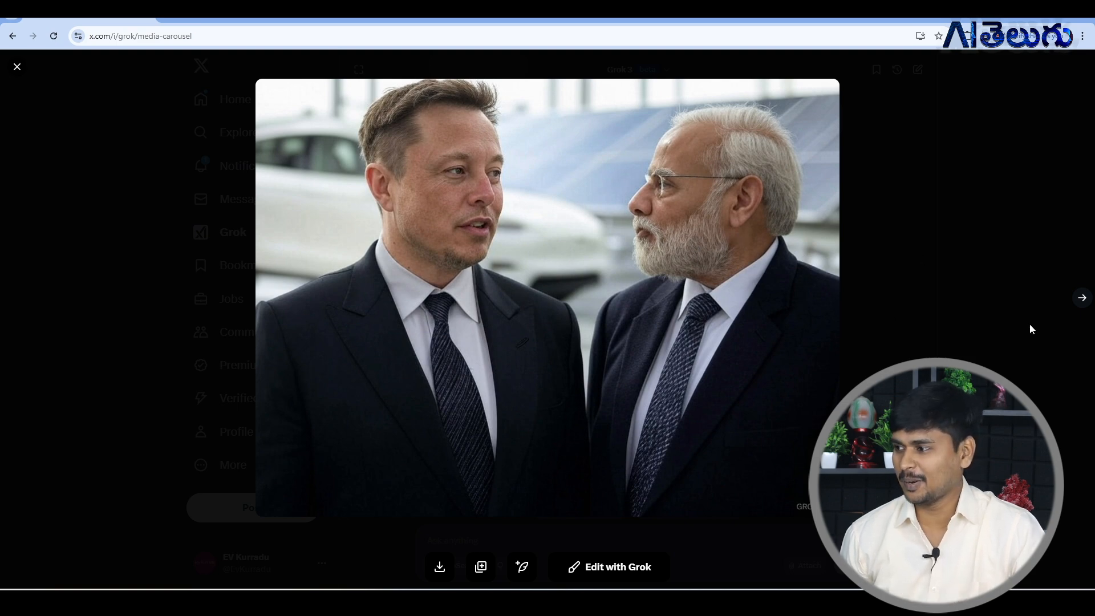
{"action": "left_click", "coordinate": [1081, 297]}
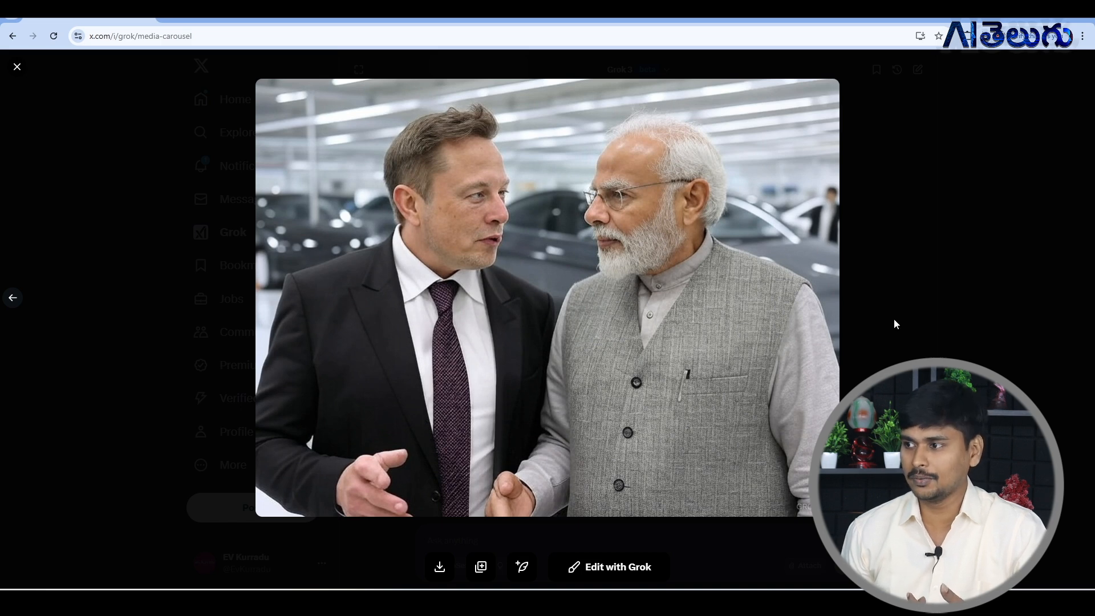
Download the second generated image of elon musk and narendra modi in the factory
{"action": "right_click", "coordinate": [707, 302]}
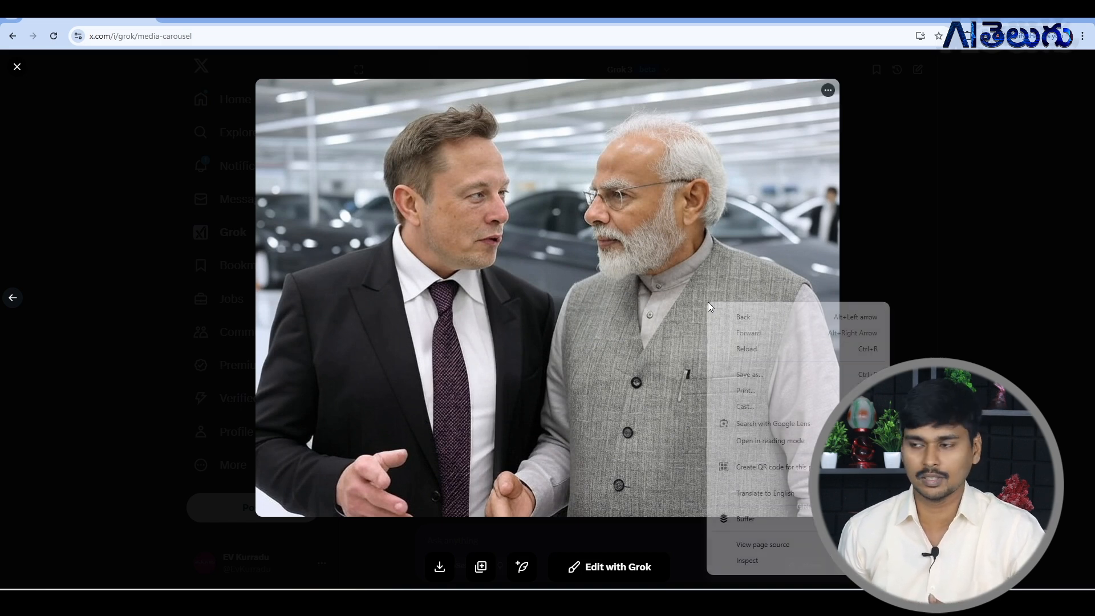
{"action": "left_click", "coordinate": [929, 245]}
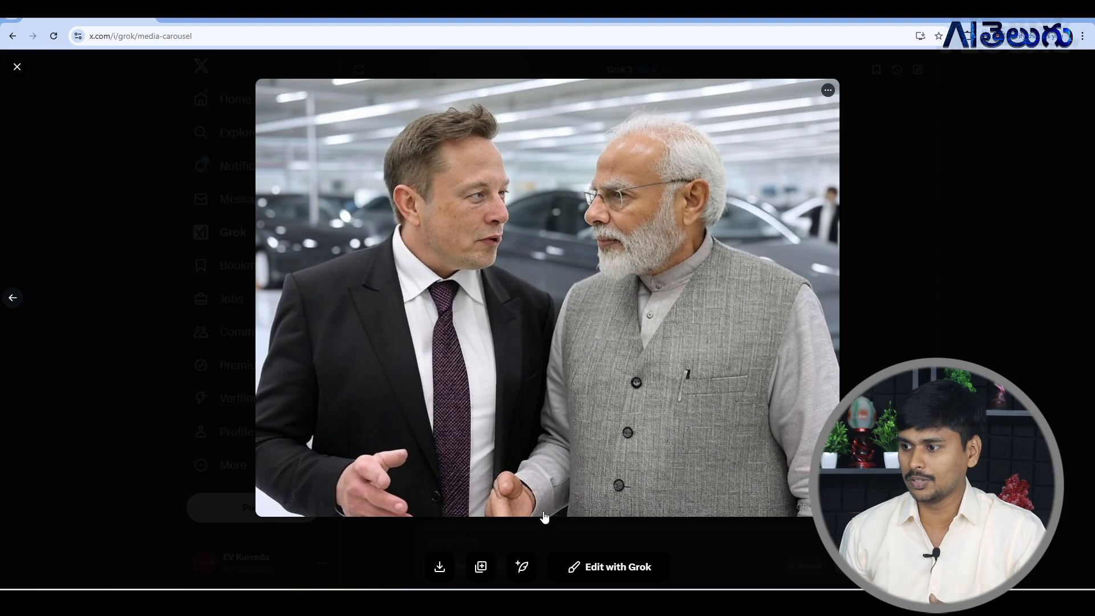
{"action": "left_click", "coordinate": [440, 568]}
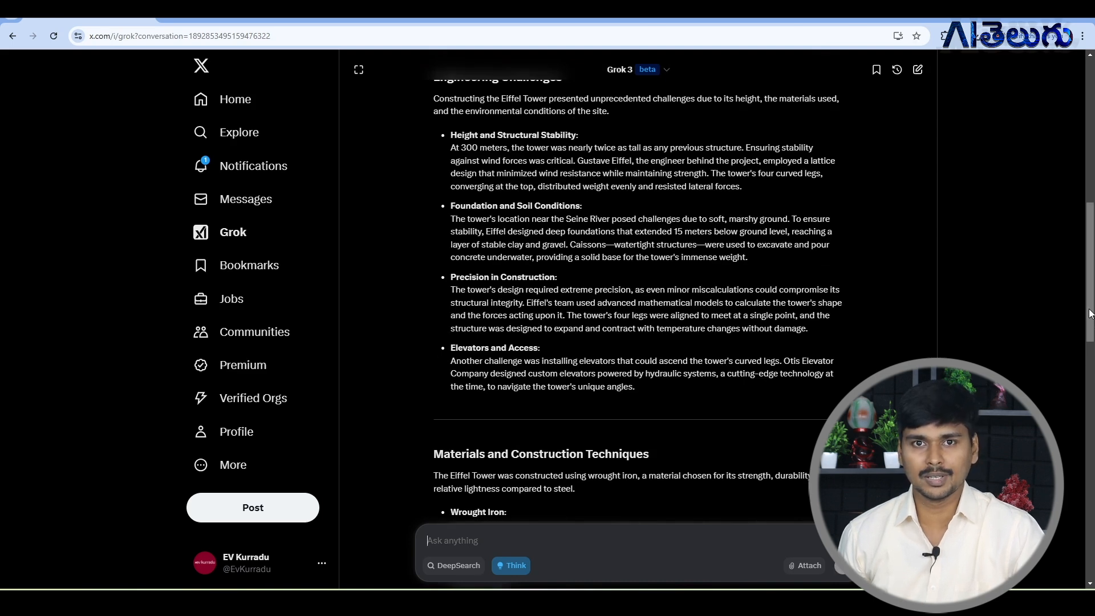
Submit "generate a python code for string pallandrome" with Think turned off and review the simple and detailed code versions
{"action": "type", "text": "generate a python code for string pallandrome"}
{"action": "left_click", "coordinate": [511, 565]}
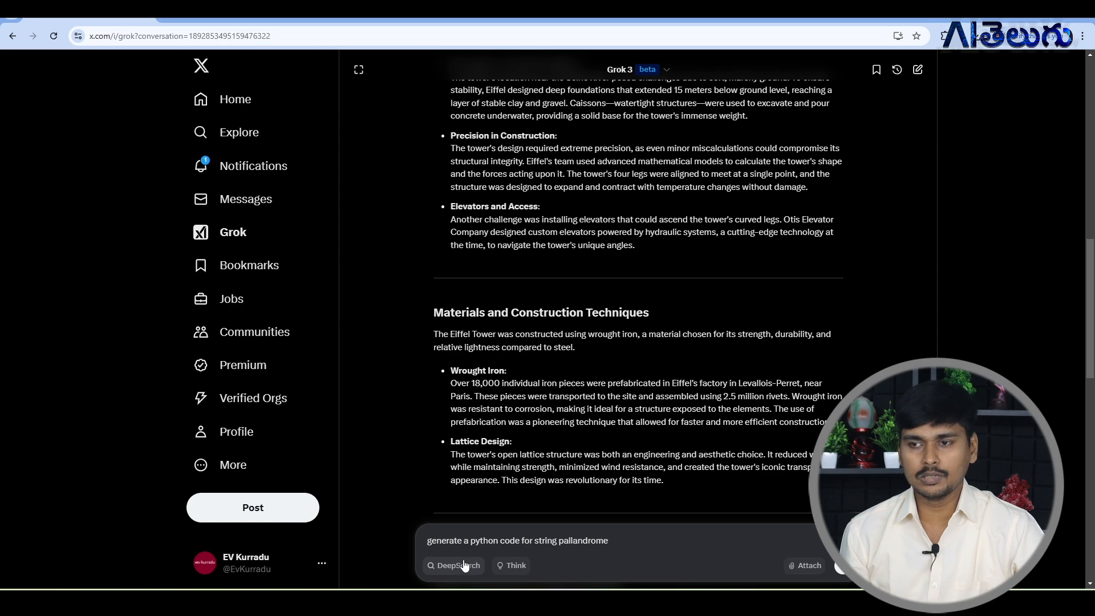
{"action": "left_click", "coordinate": [841, 566]}
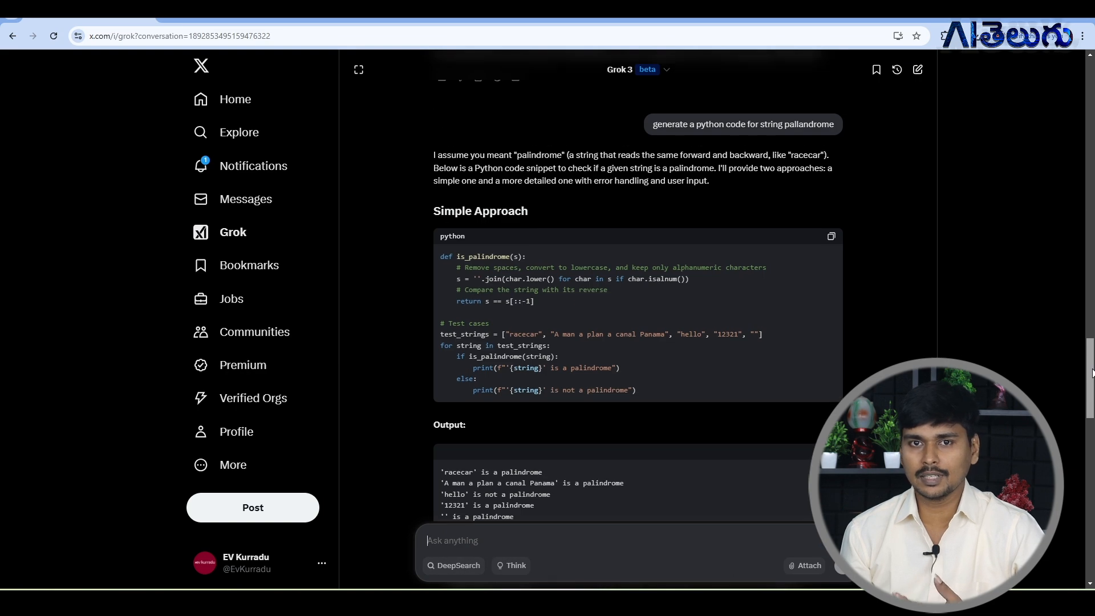
{"action": "left_click_drag", "start_coordinate": [1092, 374], "coordinate": [1092, 454]}
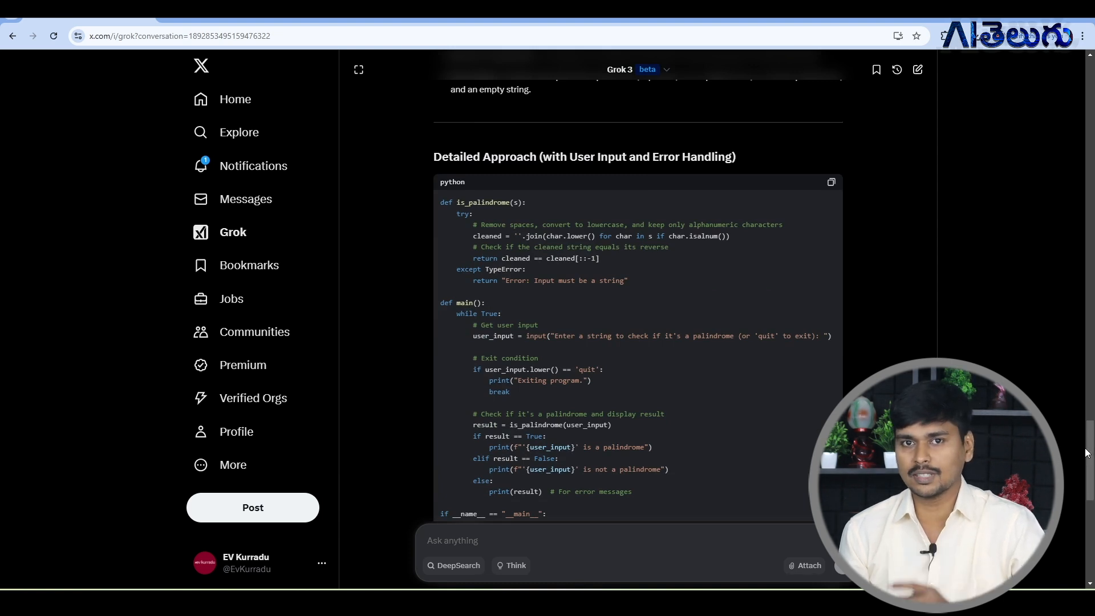
Submit "generate tetris game code and run the game" and review the answer from the prerequisites to the suggested improvements
{"action": "type", "text": "generate tetris game code and run the game"}
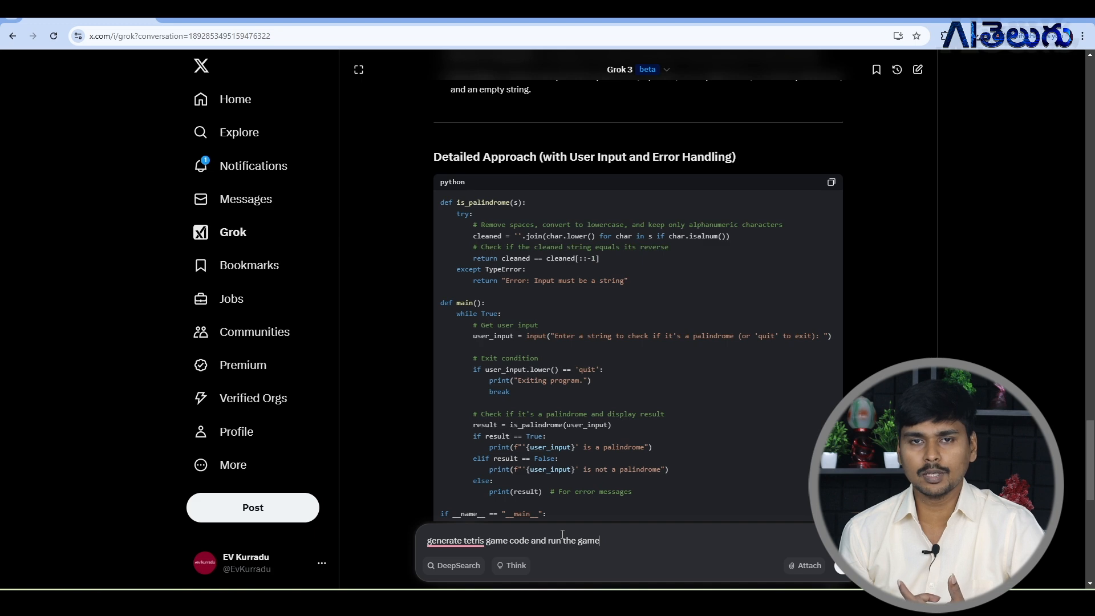
{"action": "left_click", "coordinate": [838, 570]}
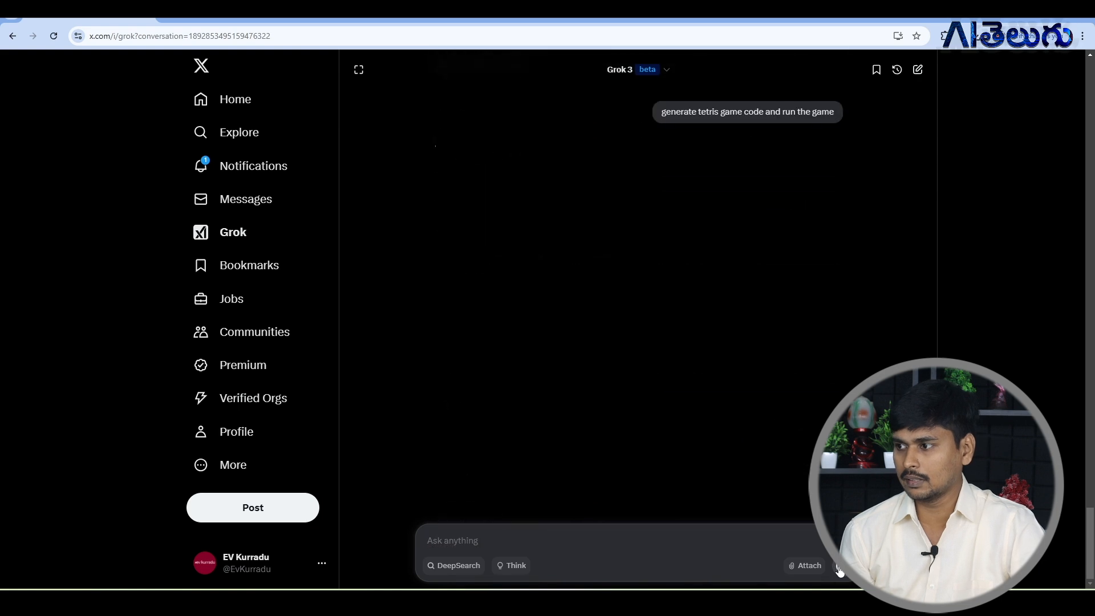
{"action": "left_click_drag", "start_coordinate": [1090, 390], "coordinate": [1090, 348]}
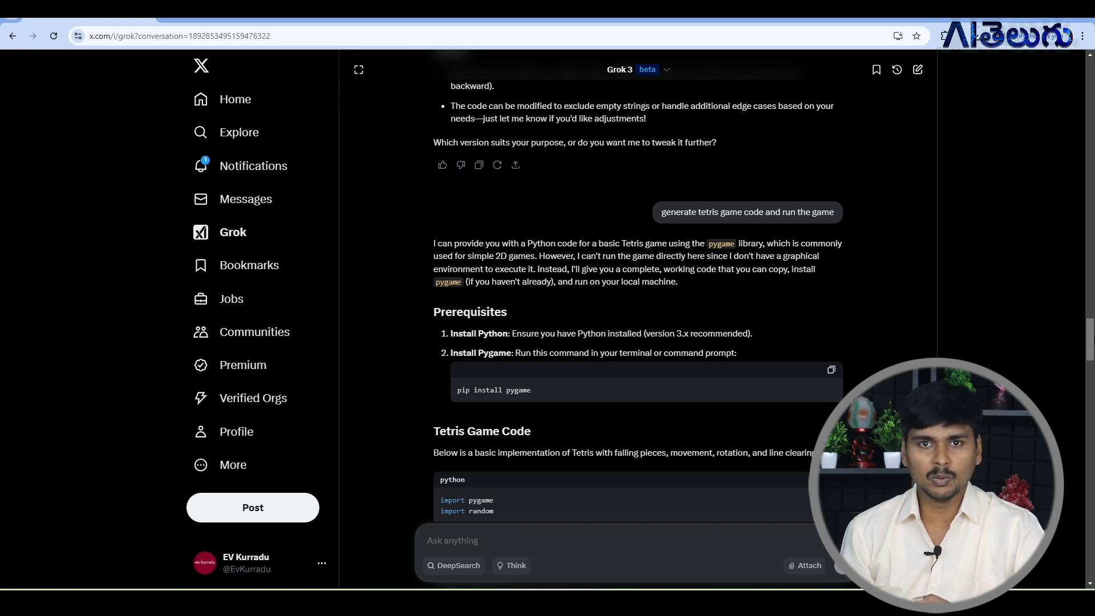
{"action": "left_click_drag", "start_coordinate": [1090, 344], "coordinate": [1090, 563]}
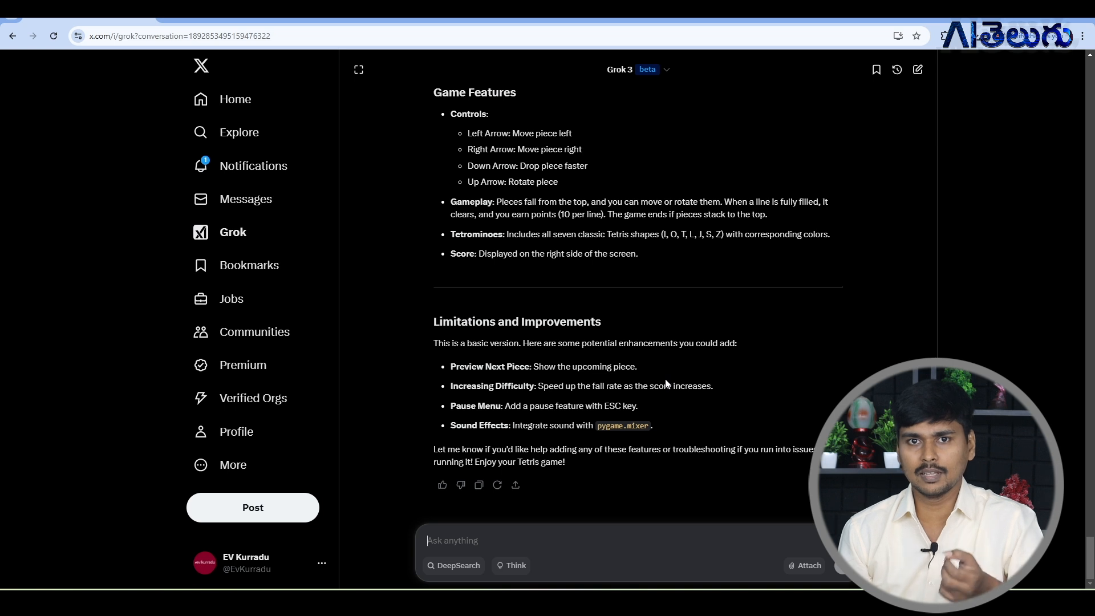
Submit "write 500 word article about india in telugu" and review the article from its introduction
{"action": "type", "text": "write 500 word article about india in telugu"}
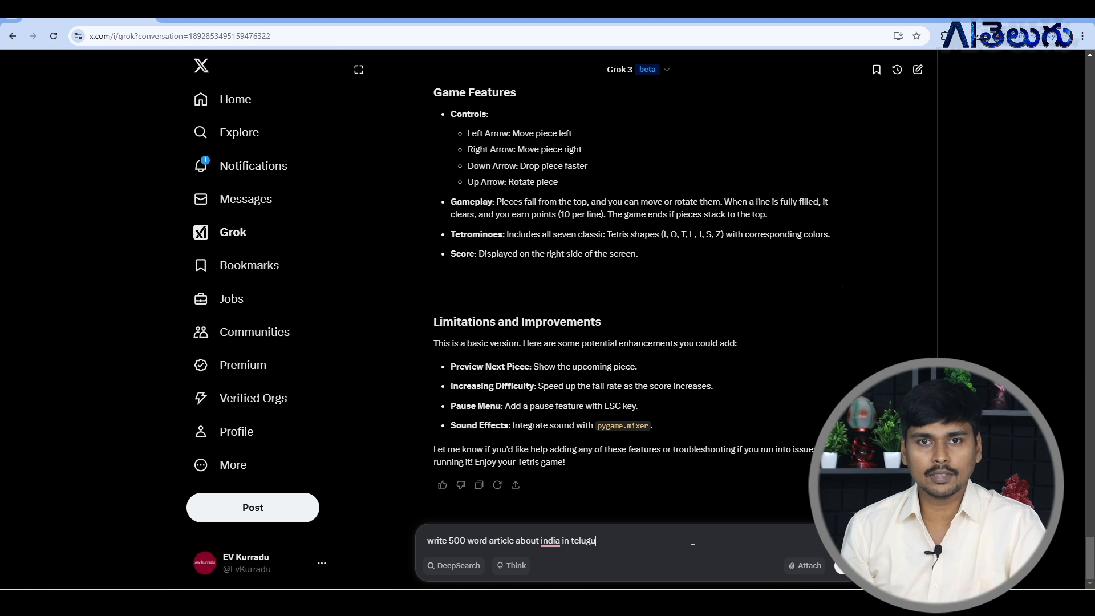
{"action": "left_click", "coordinate": [840, 567]}
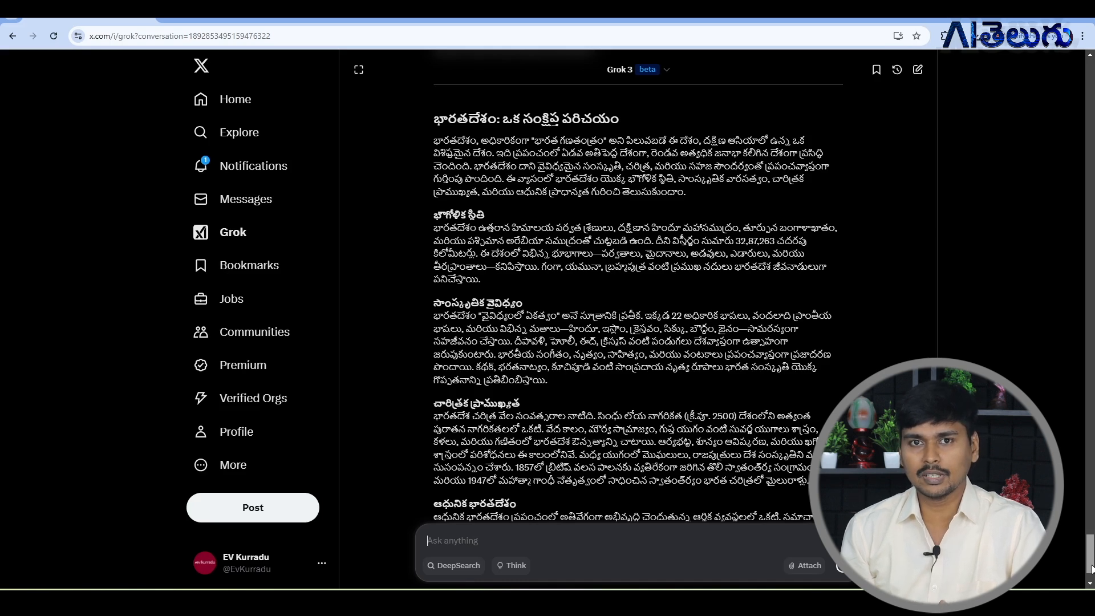
{"action": "scroll", "coordinate": [1092, 565], "scroll_direction": "up", "scroll_amount": 10}
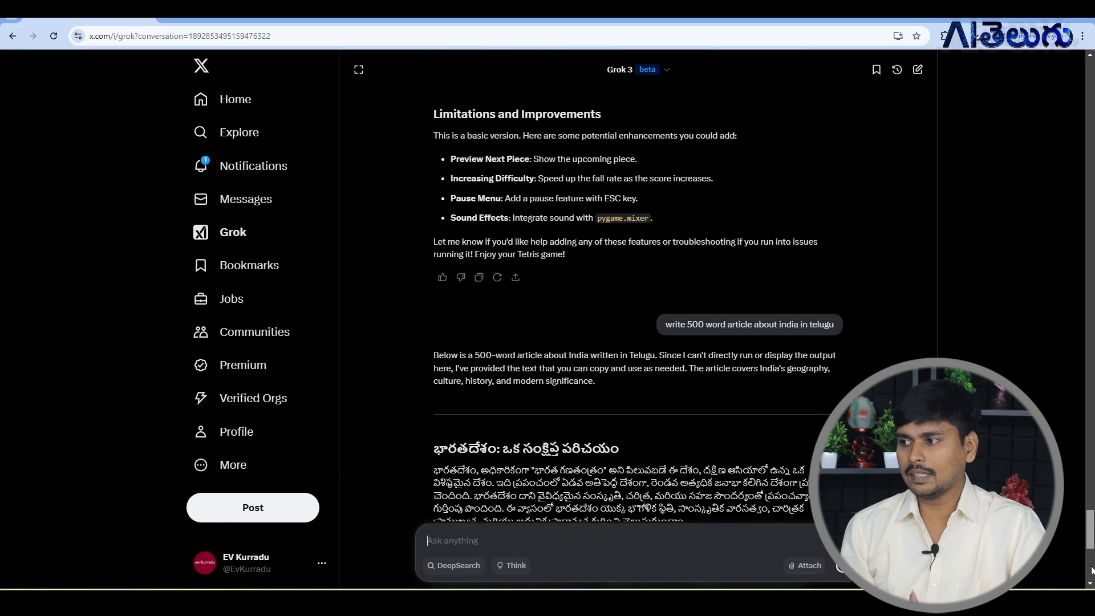